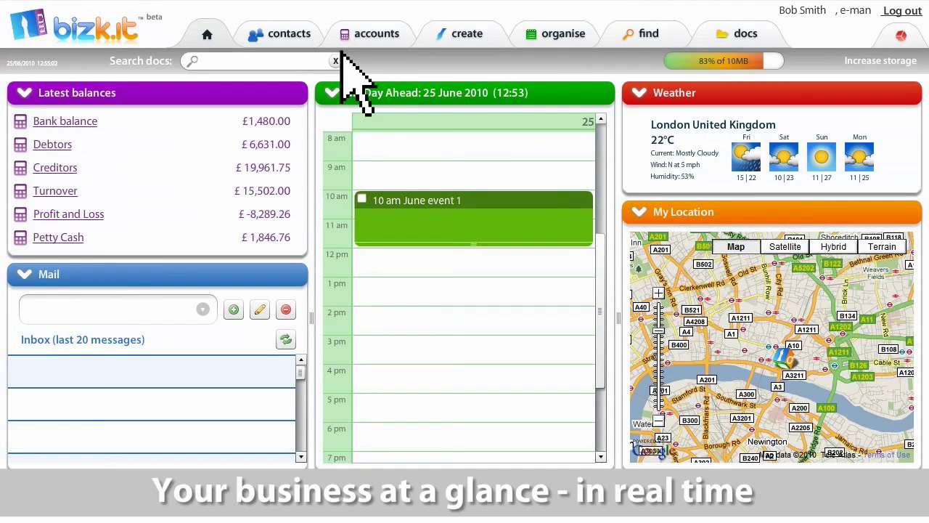
# - Tour the contacts, accounts, create, organise, find and docs sections, ending on the settings Users page
pyautogui.click(281, 34)
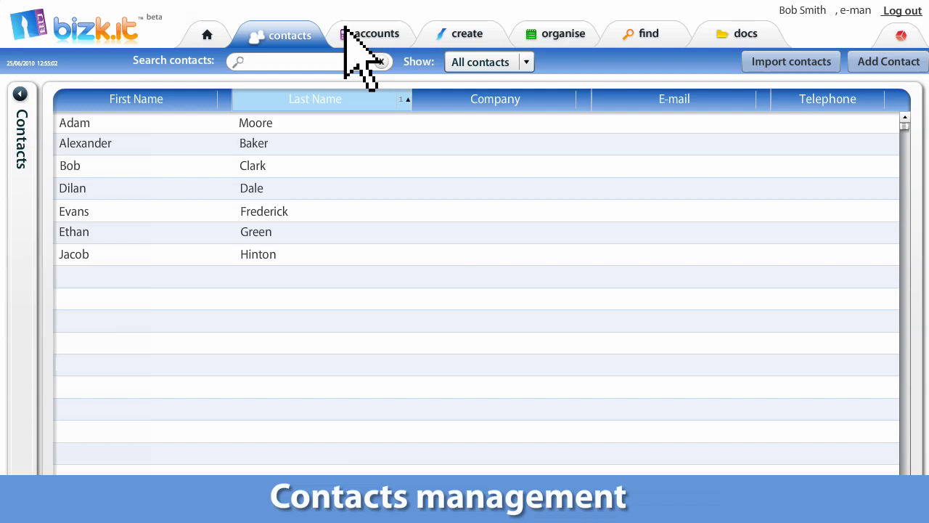
pyautogui.click(382, 32)
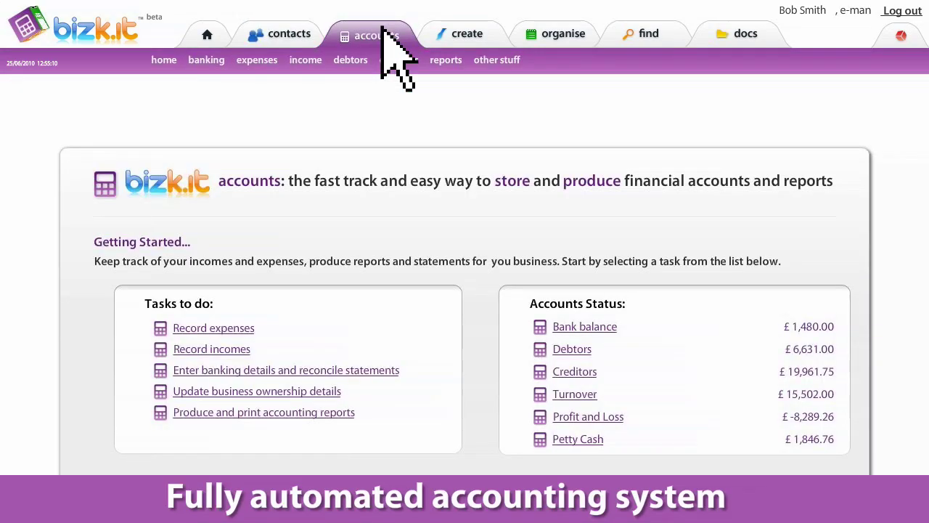
pyautogui.click(457, 32)
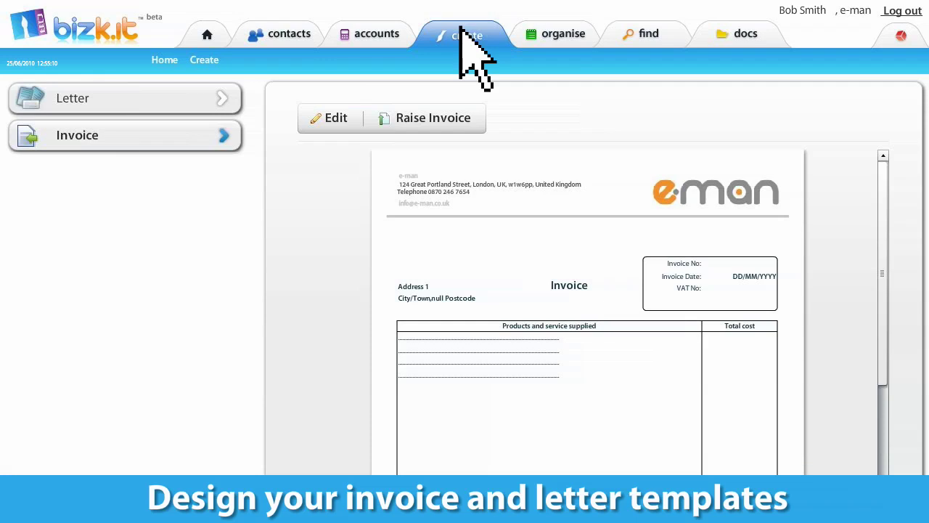
pyautogui.click(546, 33)
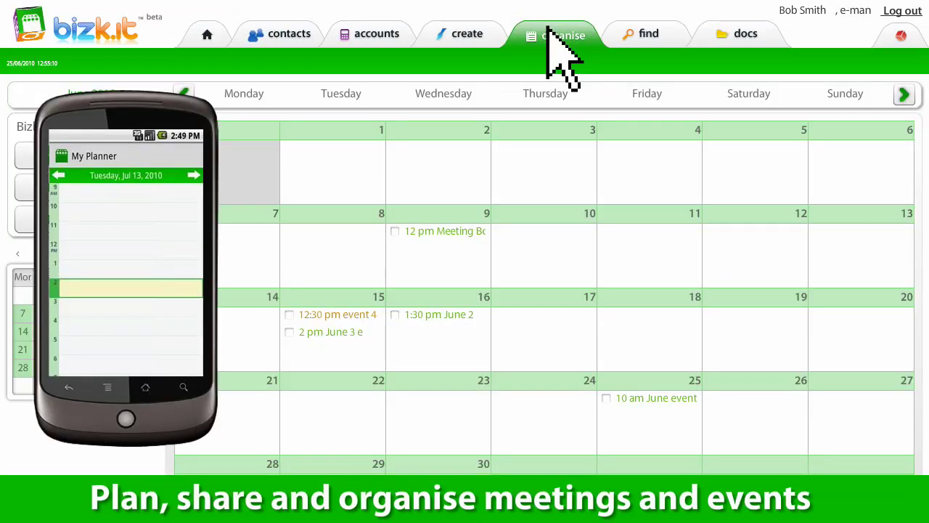
pyautogui.click(641, 33)
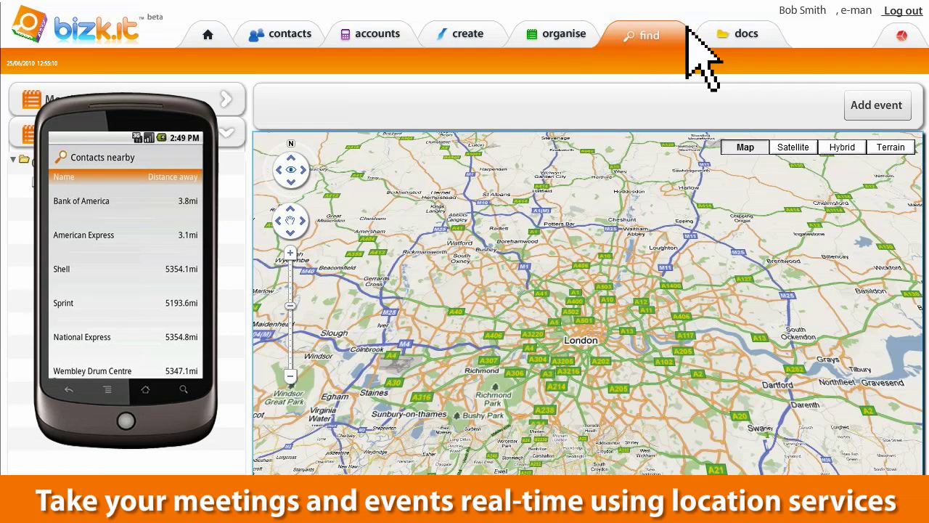
pyautogui.click(740, 35)
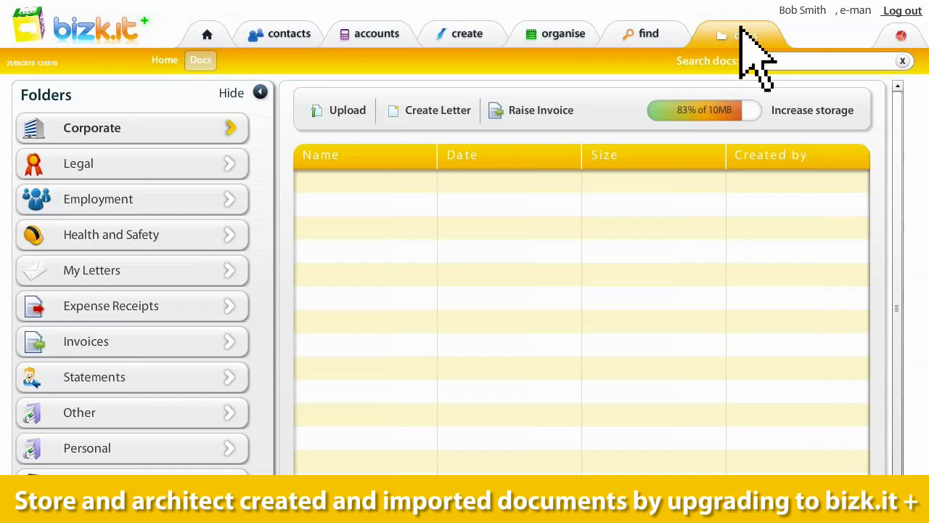
pyautogui.click(900, 35)
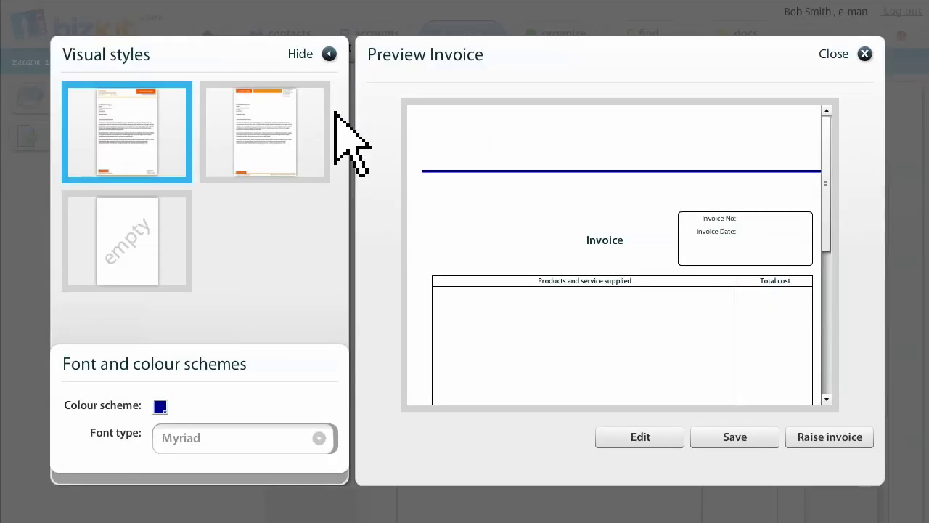
# - Enter the business registration details and upload EMANLOGO_bc as the invoice logo
pyautogui.click(637, 433)
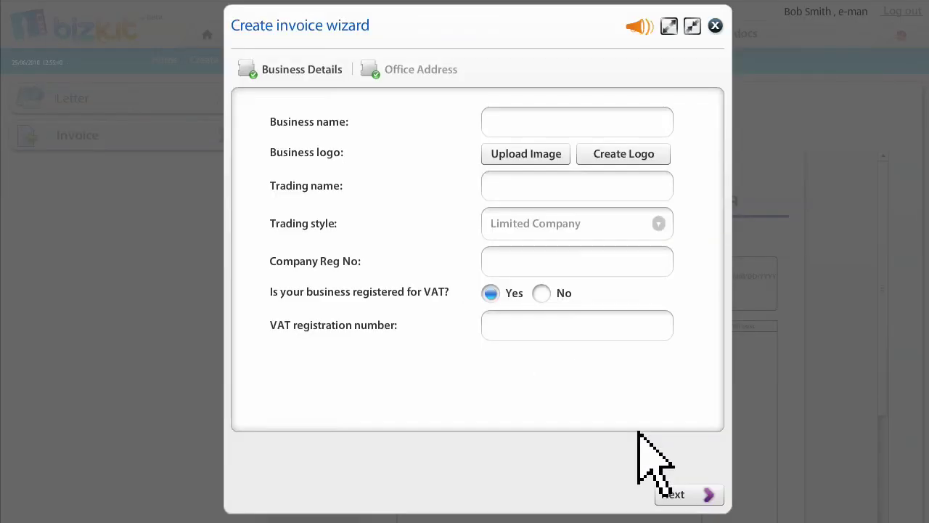
pyautogui.write('37448')
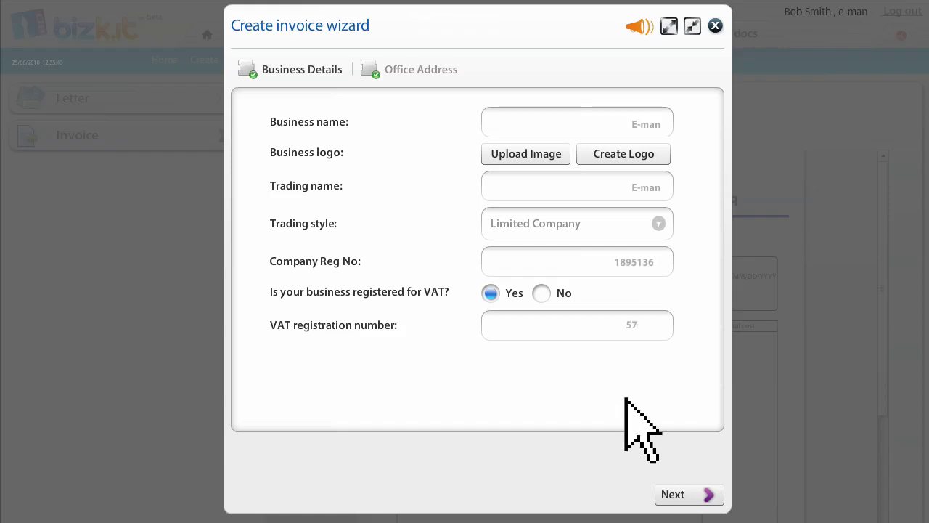
pyautogui.click(530, 152)
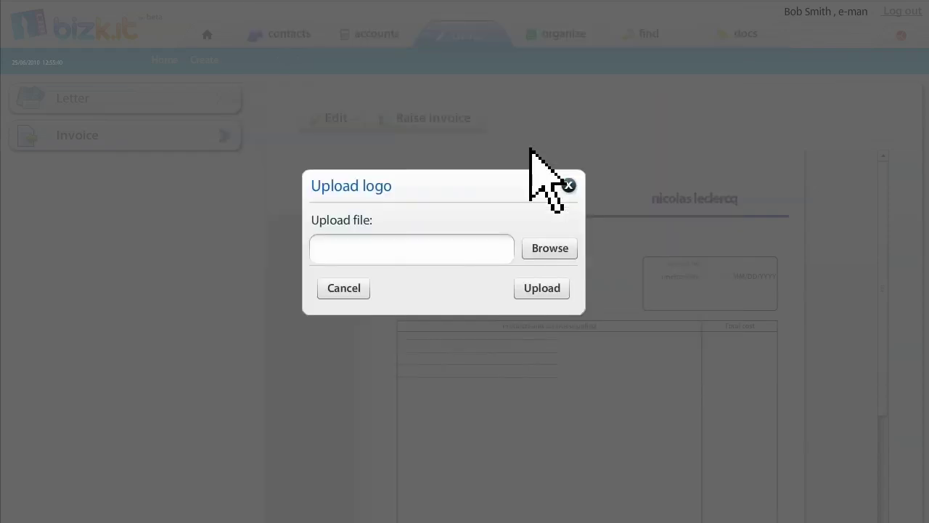
pyautogui.click(545, 247)
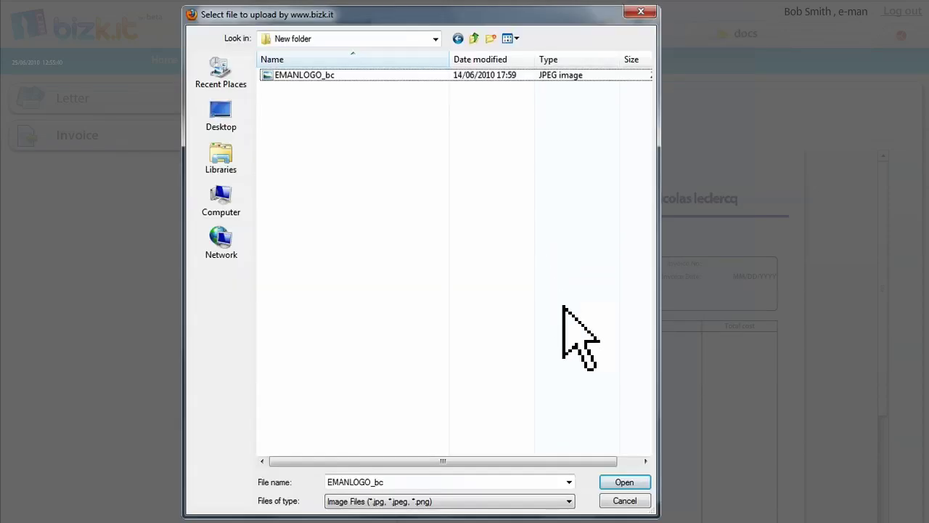
pyautogui.click(620, 482)
pyautogui.click(544, 293)
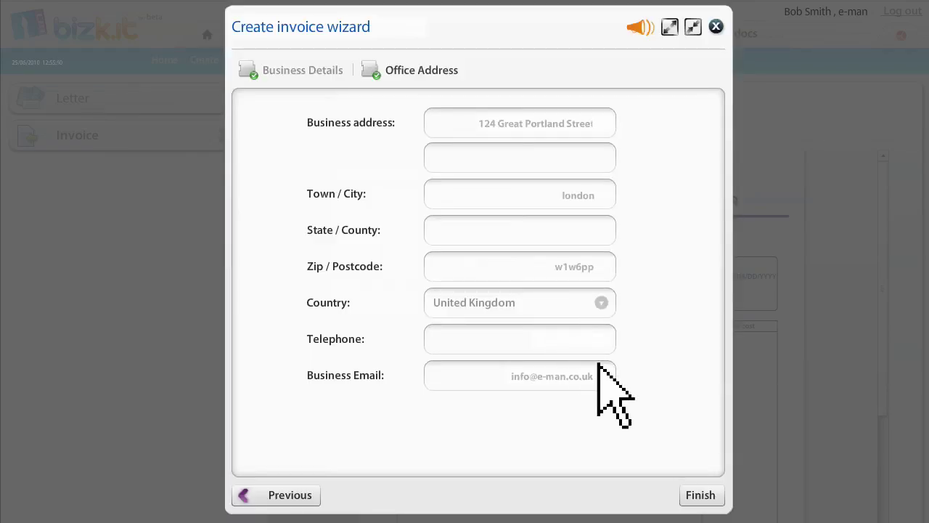
# - Add the office address, finish the details and save the invoice template
pyautogui.click(695, 495)
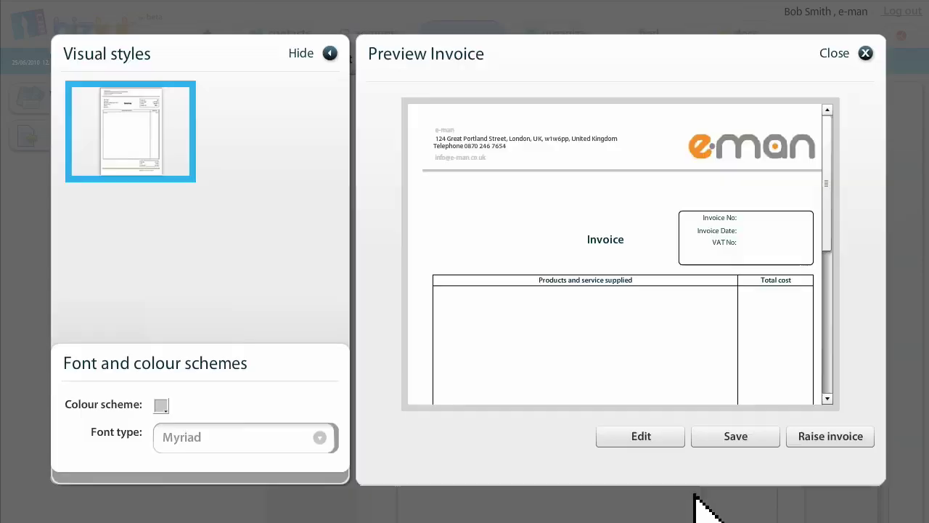
pyautogui.click(710, 436)
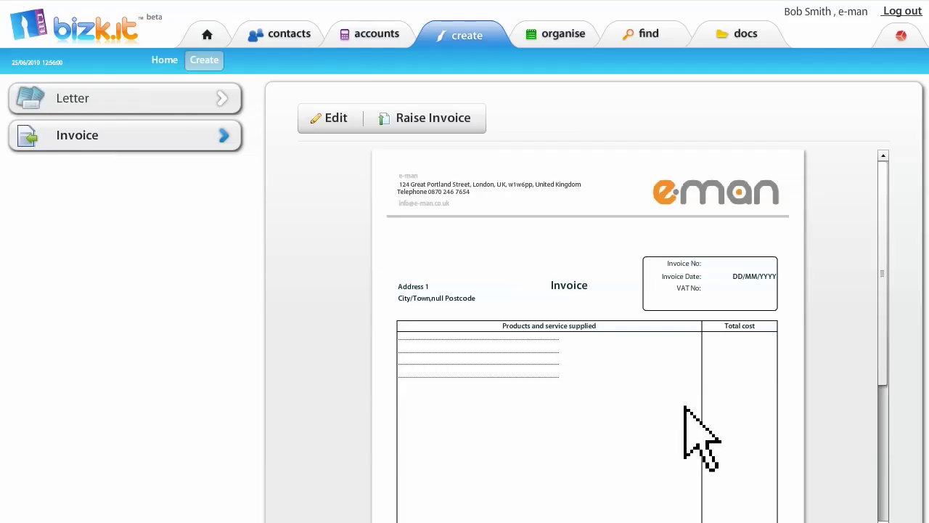
# - Start a new invoice and add the client as a new contact with their details
pyautogui.click(433, 118)
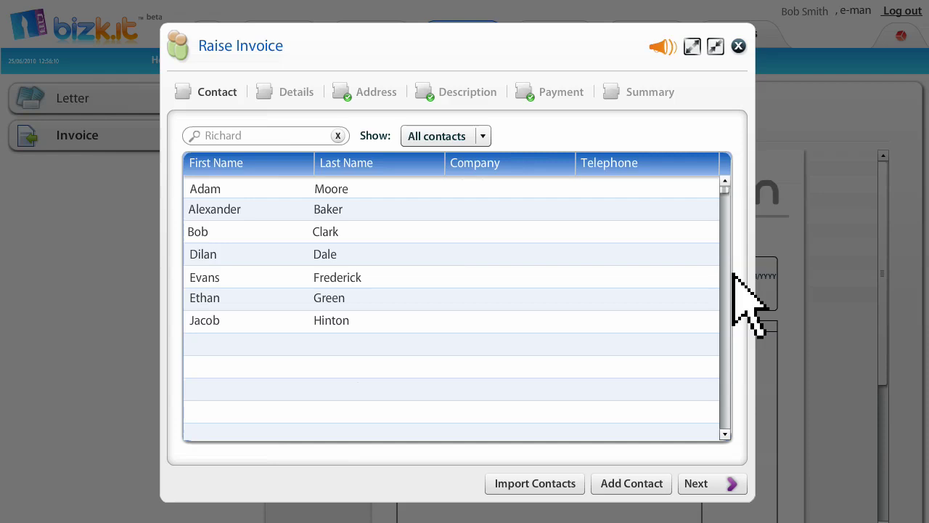
pyautogui.click(620, 485)
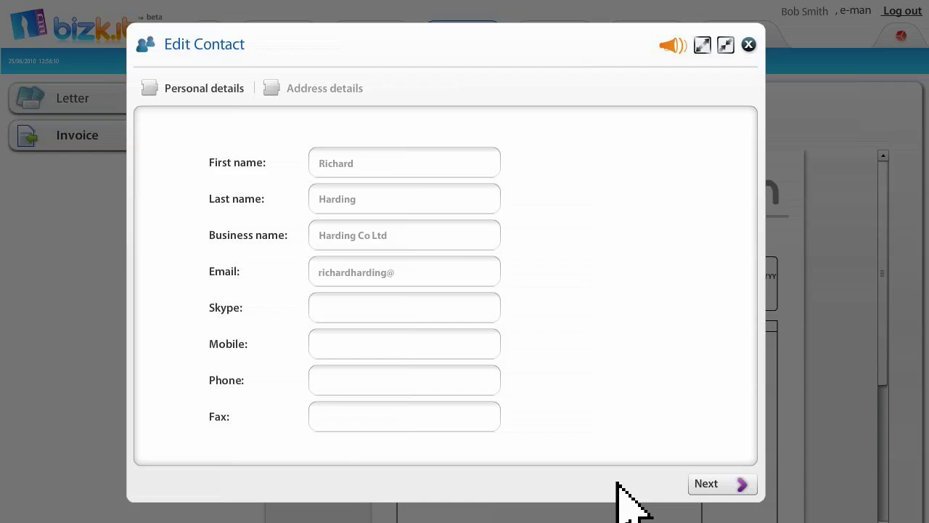
pyautogui.click(704, 483)
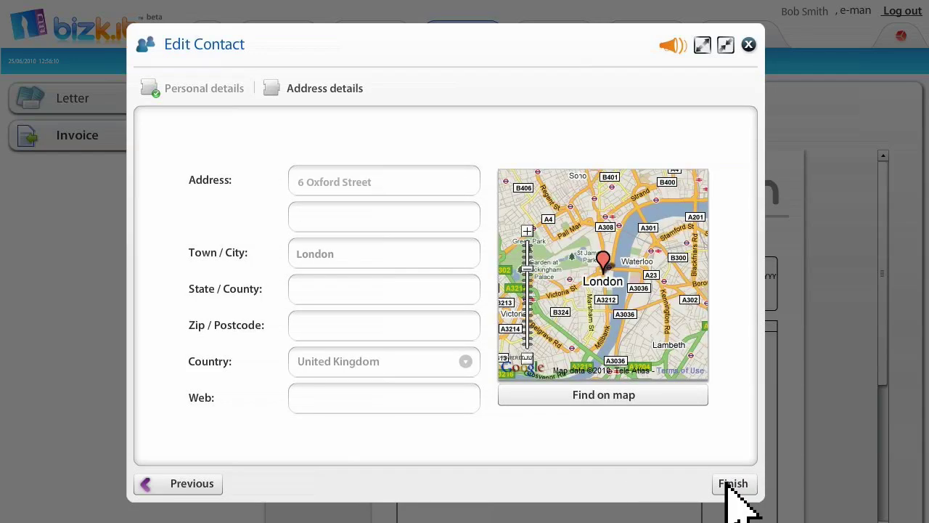
pyautogui.click(728, 483)
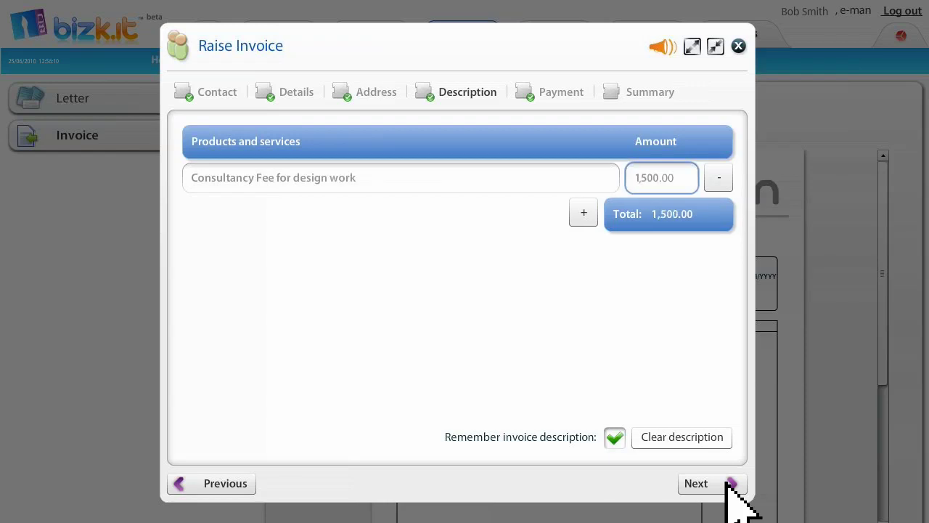
# - Bill the £1,500.00 design consultancy fee and record the sale, reaching the £1,762.50 summary
pyautogui.click(730, 485)
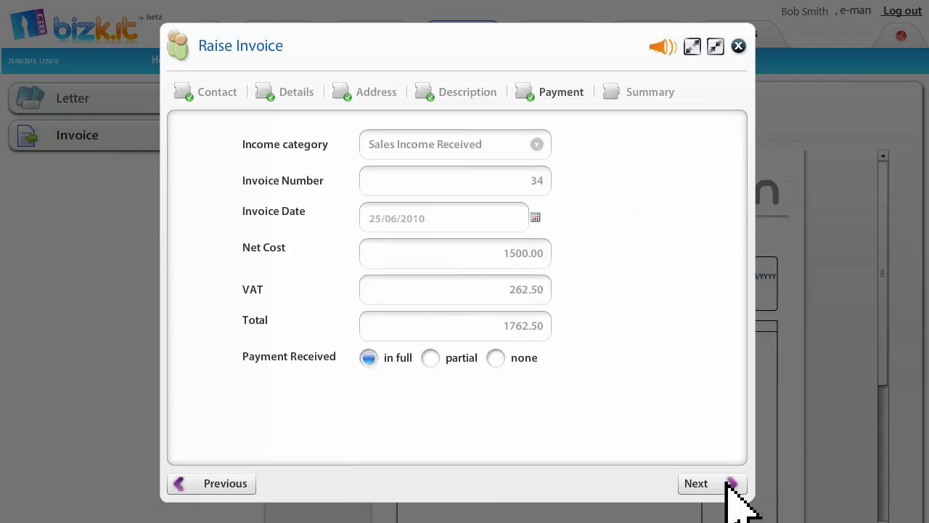
pyautogui.click(729, 484)
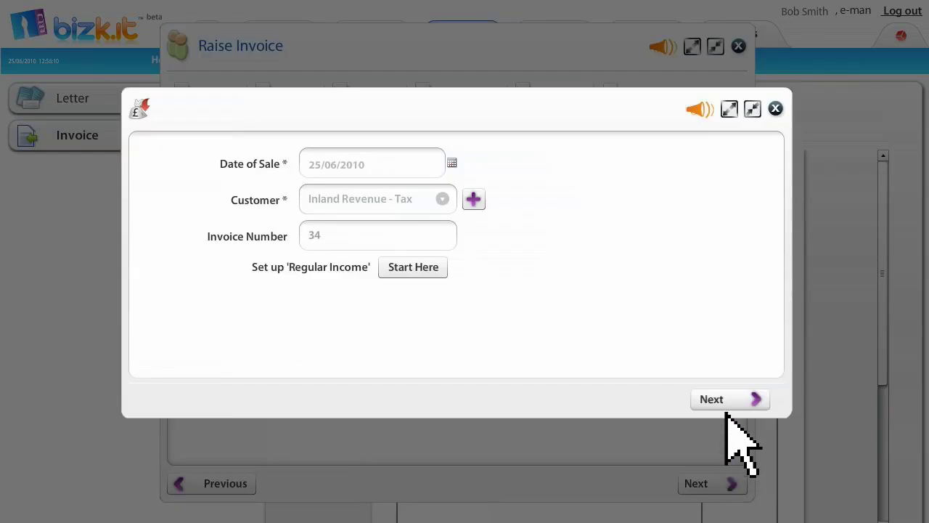
pyautogui.click(726, 397)
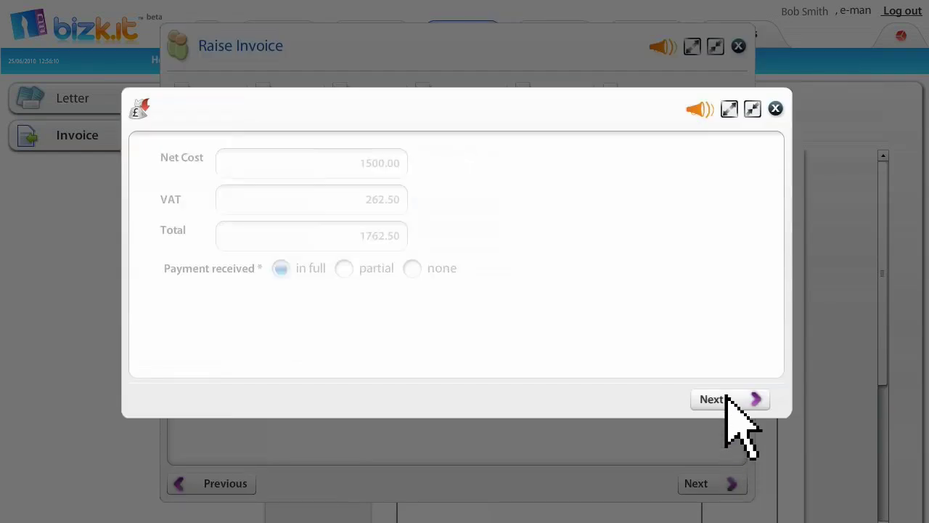
pyautogui.click(726, 397)
pyautogui.click(729, 399)
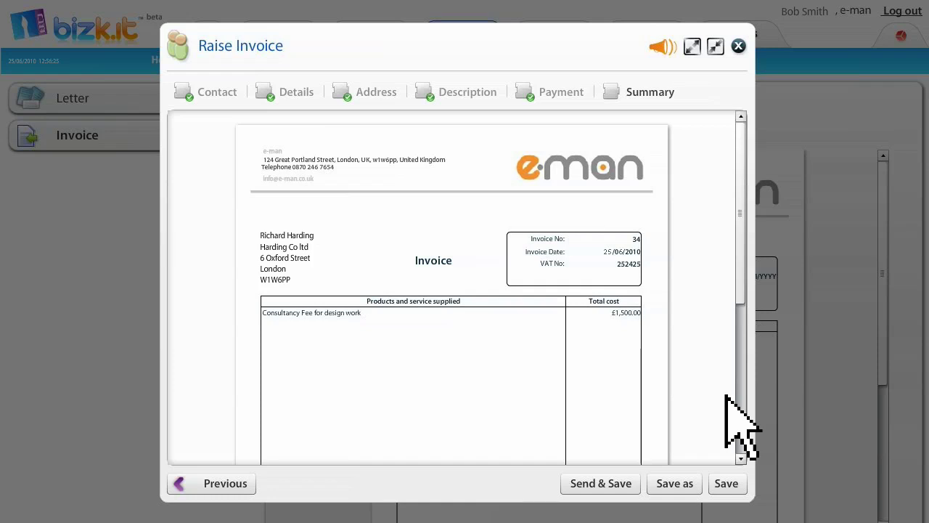
# - Email invoice 34 to the client under the subject 'June invoice' and acknowledge both confirmations
pyautogui.click(596, 482)
pyautogui.click(529, 136)
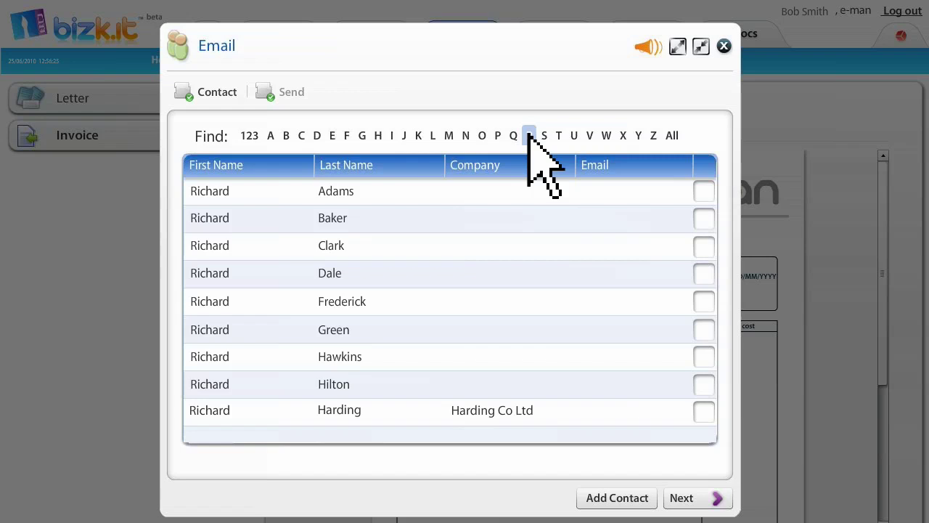
pyautogui.click(592, 406)
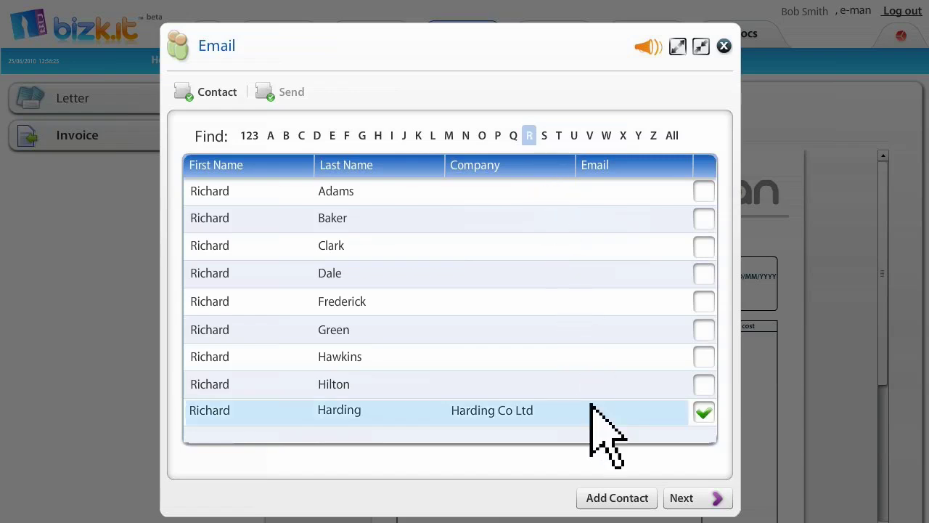
pyautogui.click(685, 496)
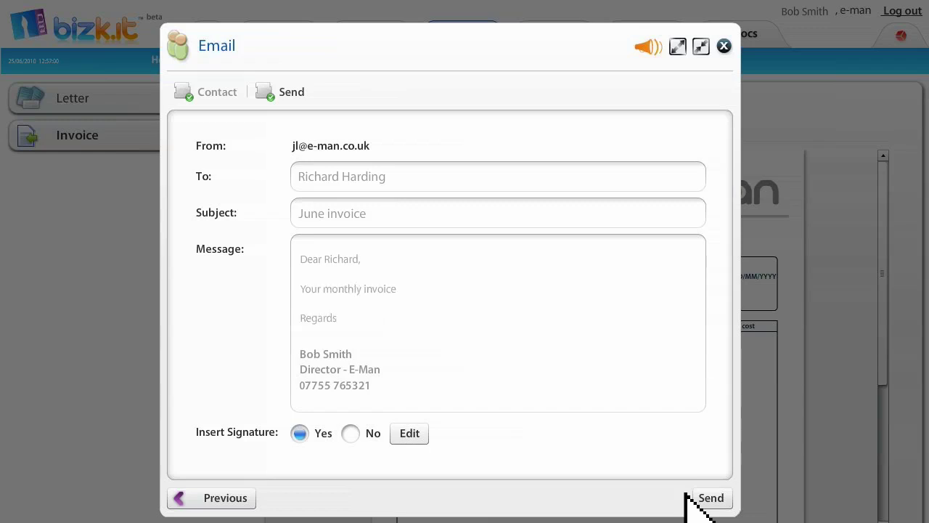
pyautogui.click(704, 497)
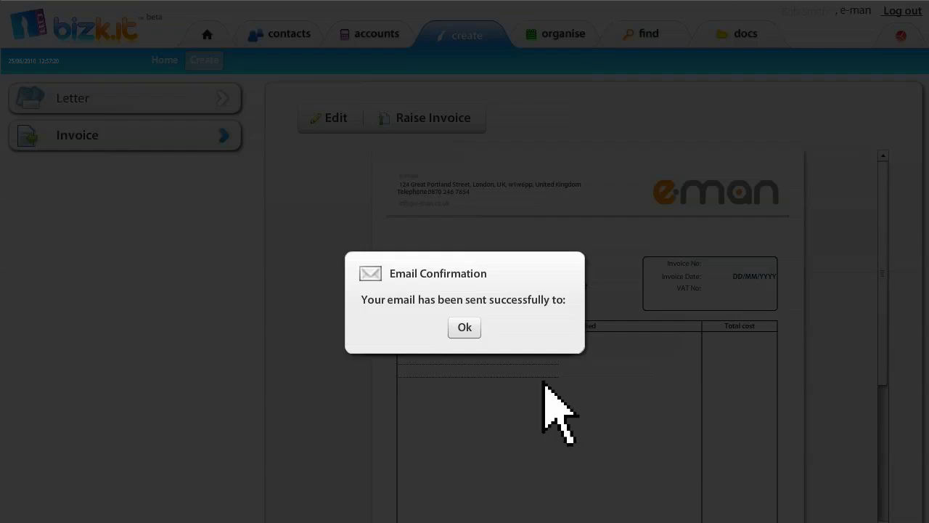
pyautogui.click(464, 327)
pyautogui.click(464, 327)
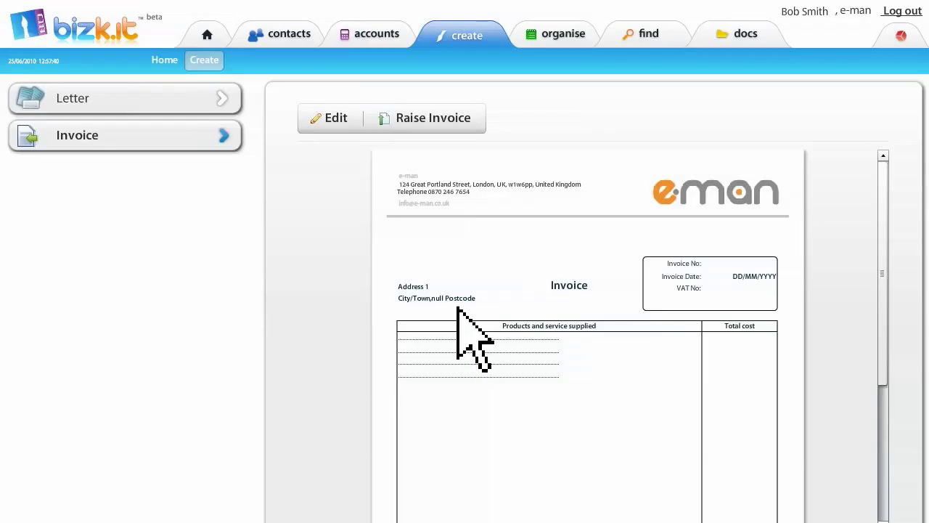
# - Check the Sales Income Received history for the new £1,500.00 sale dated 25/06/2010
pyautogui.click(373, 37)
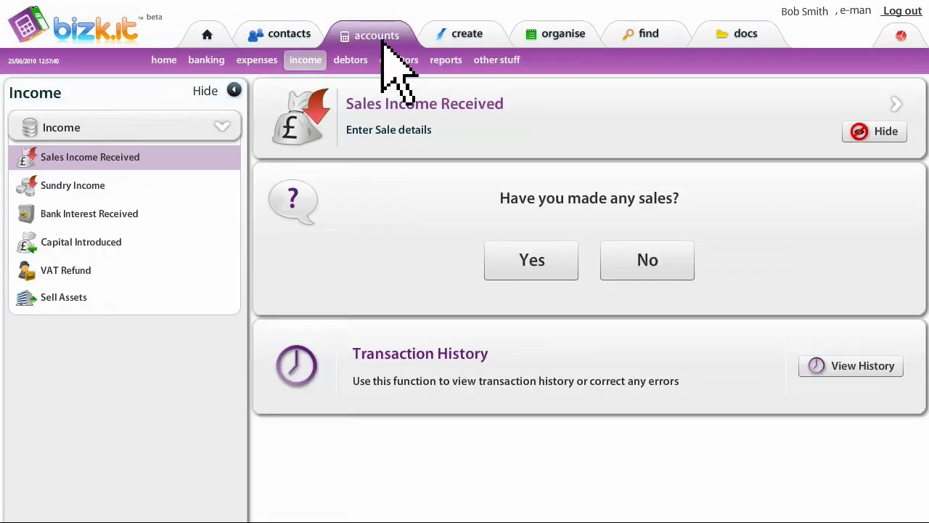
pyautogui.click(834, 365)
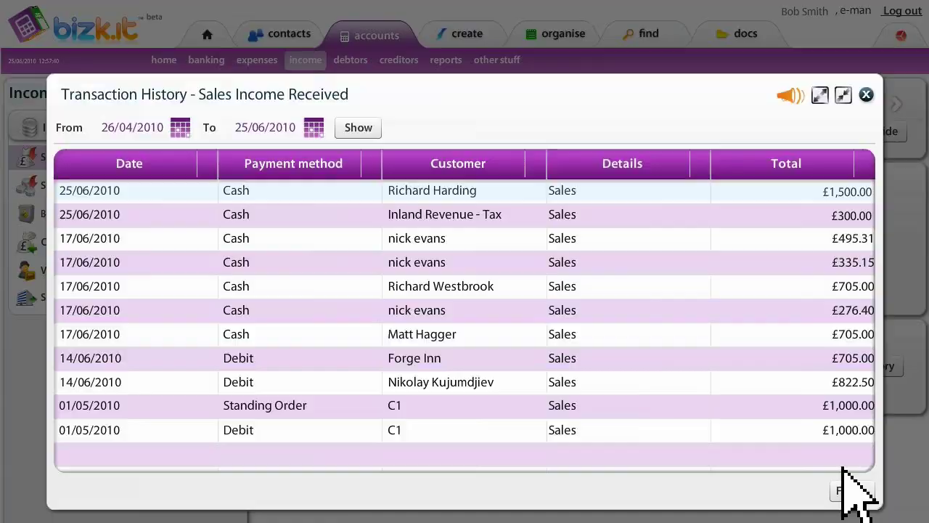
pyautogui.click(847, 490)
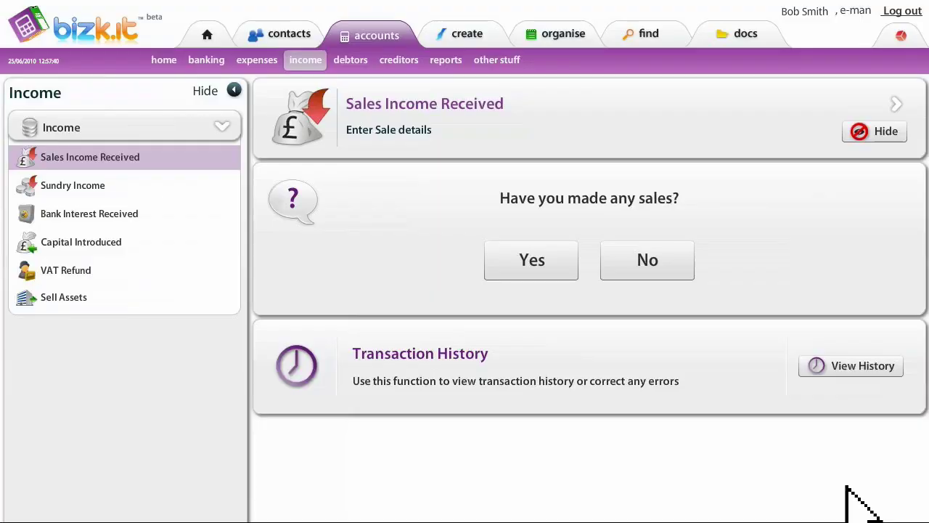
# - Find the client in contacts and view their invoices, then their sent items
pyautogui.click(280, 32)
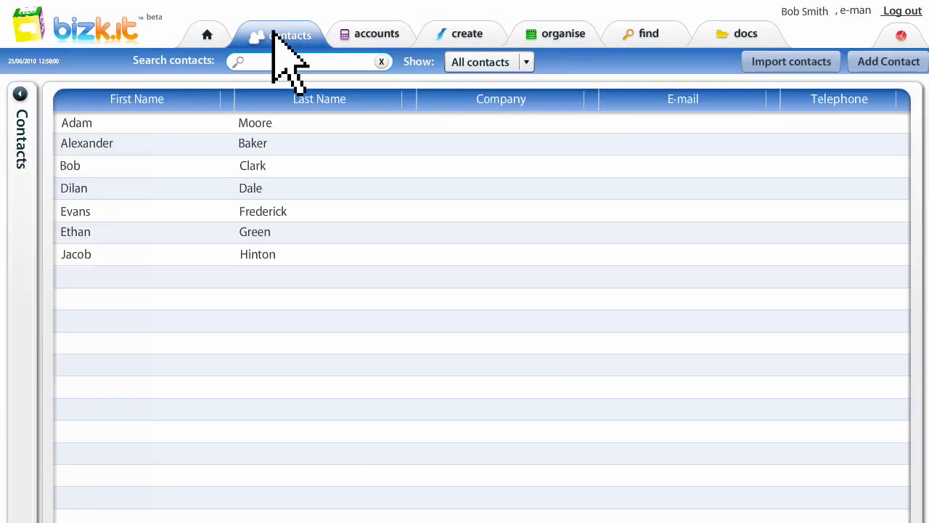
pyautogui.write('rich')
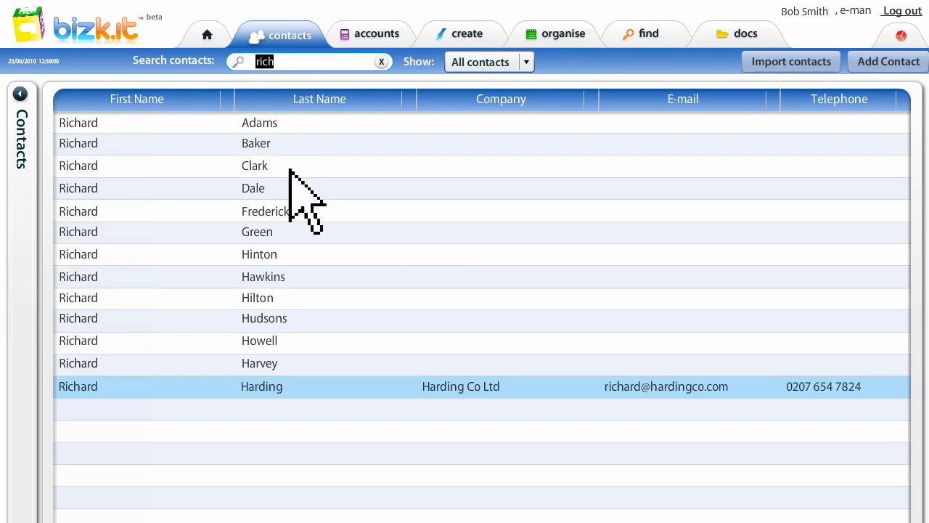
pyautogui.click(317, 386)
pyautogui.click(317, 385)
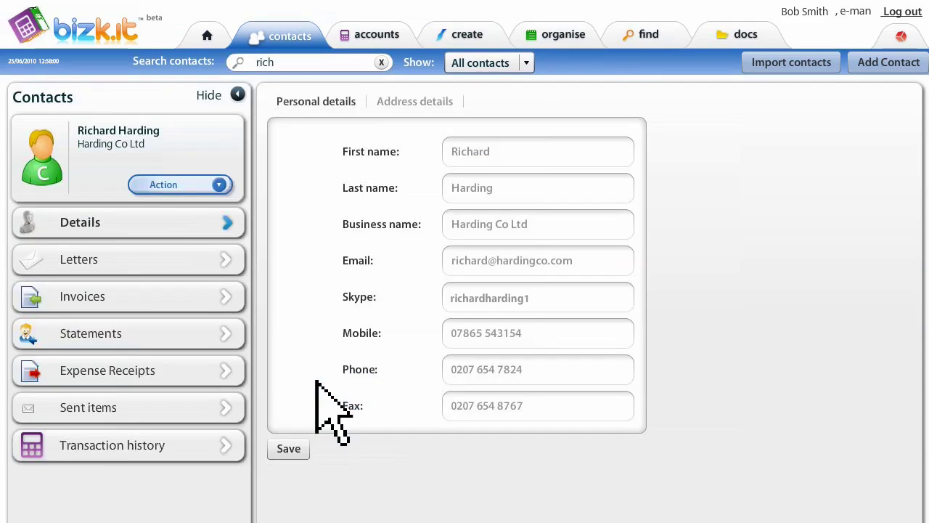
pyautogui.click(153, 291)
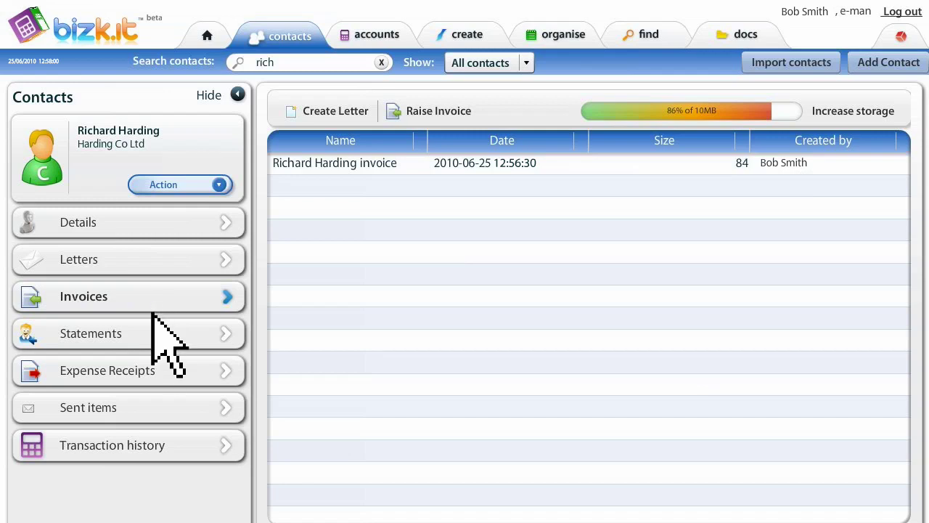
pyautogui.click(152, 400)
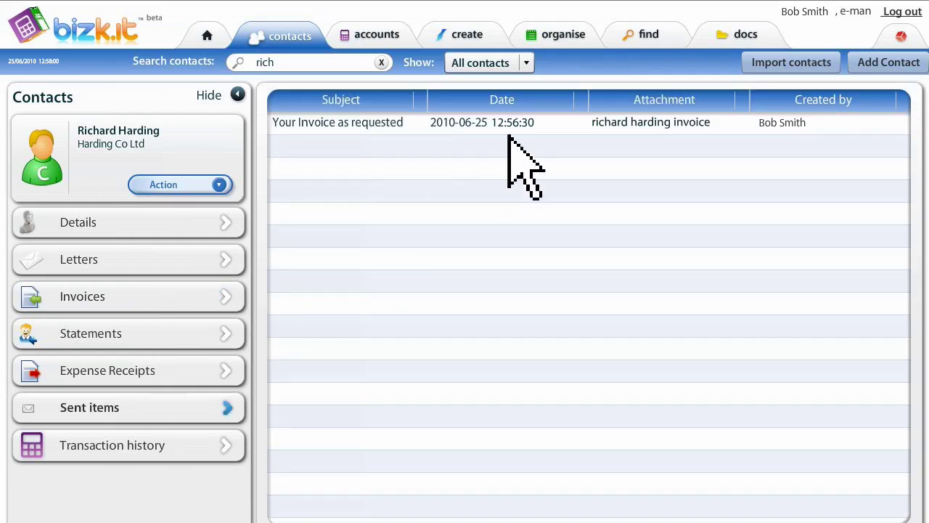
# - Open the 'Your Invoice as requested' email and its attached invoice PDF
pyautogui.click(533, 119)
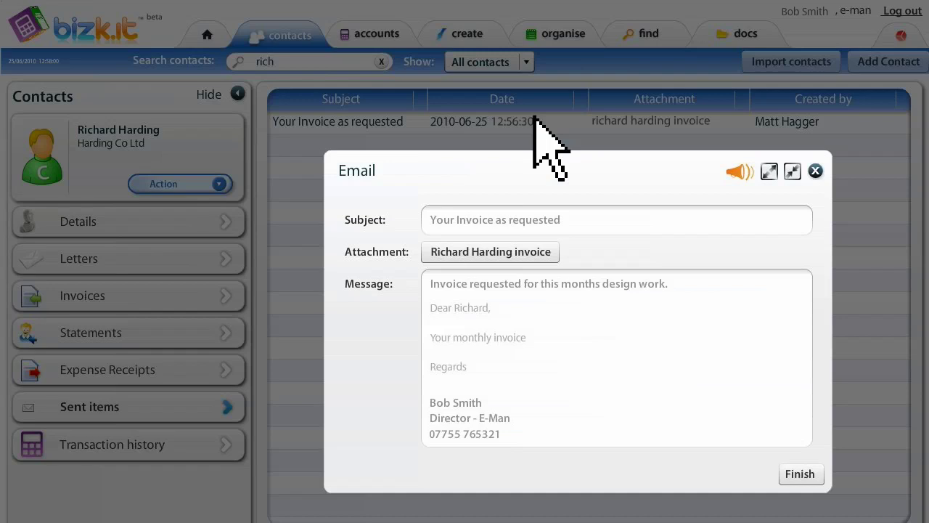
pyautogui.click(476, 248)
pyautogui.click(217, 206)
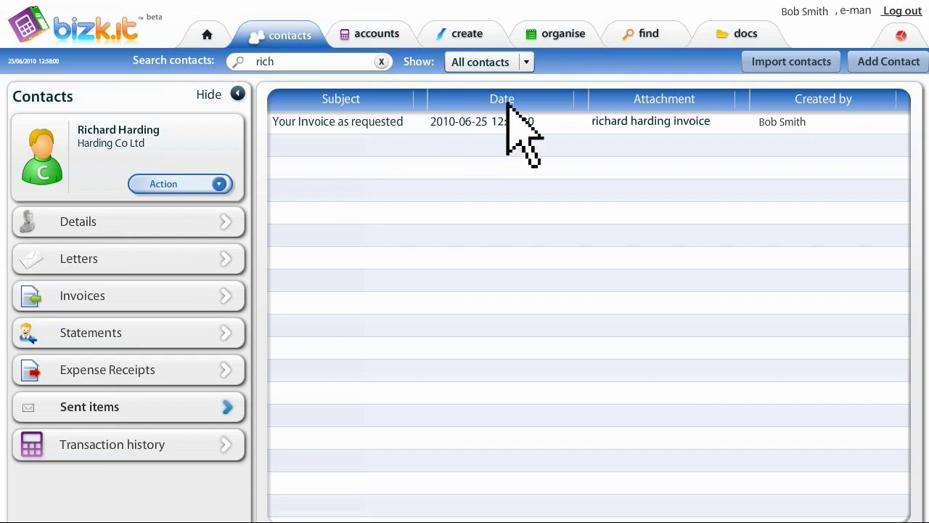
# - Open the client's invoice from the Docs Invoices folder
pyautogui.click(738, 32)
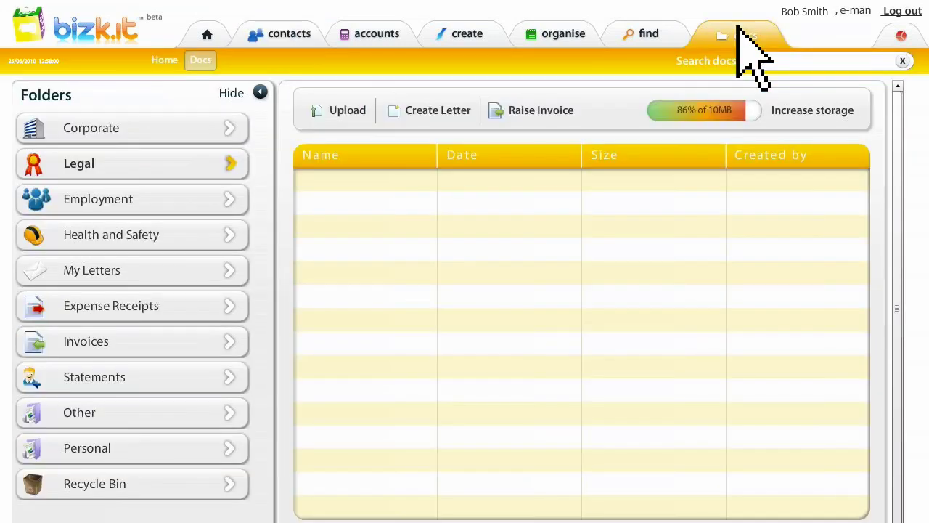
pyautogui.click(171, 339)
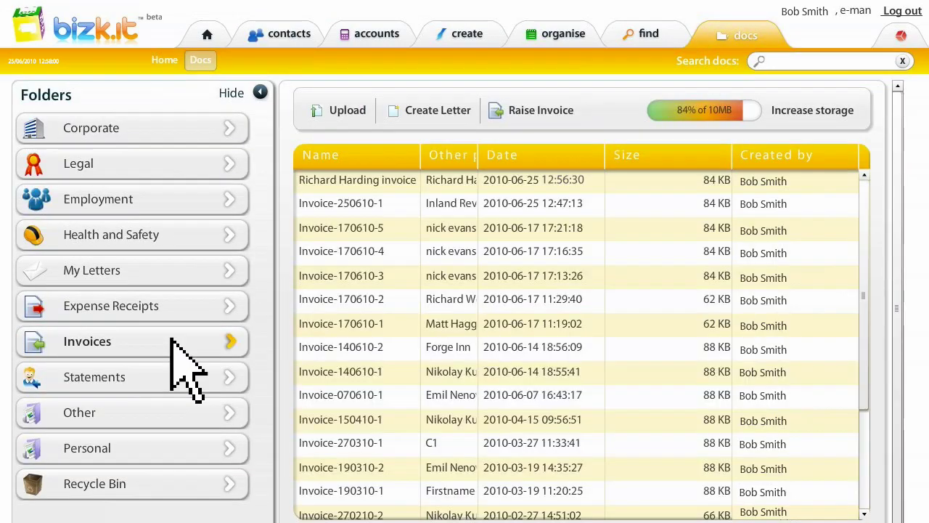
pyautogui.rightClick(460, 181)
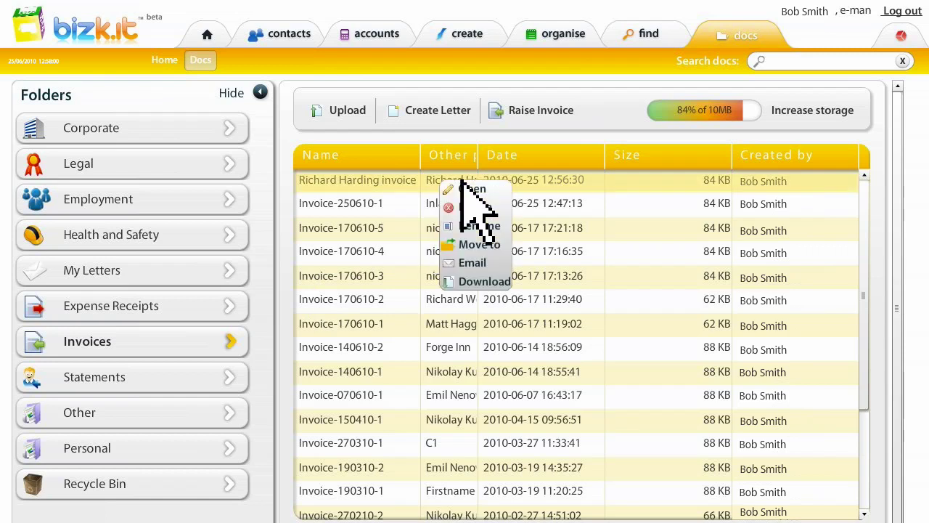
pyautogui.click(461, 183)
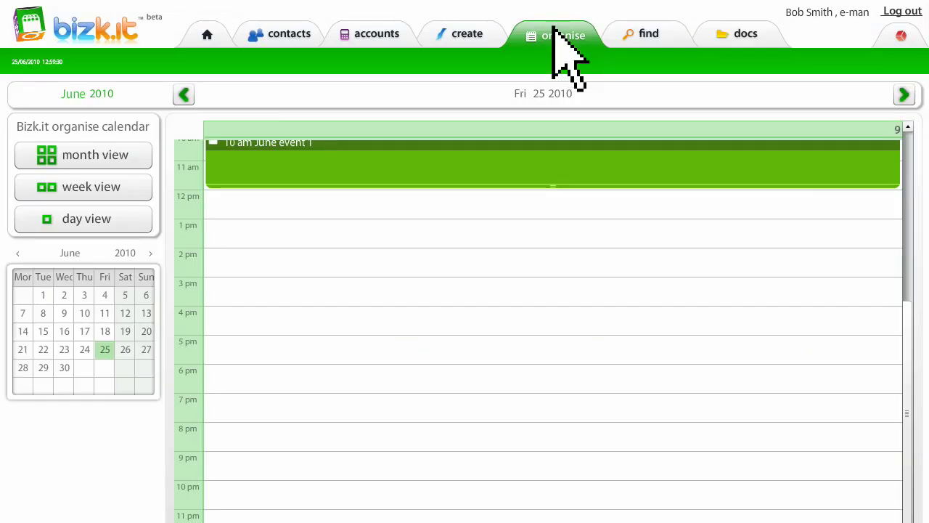
# - Create a 4:30 pm meeting on 25 June, geotagged at King Cross, London
pyautogui.click(341, 295)
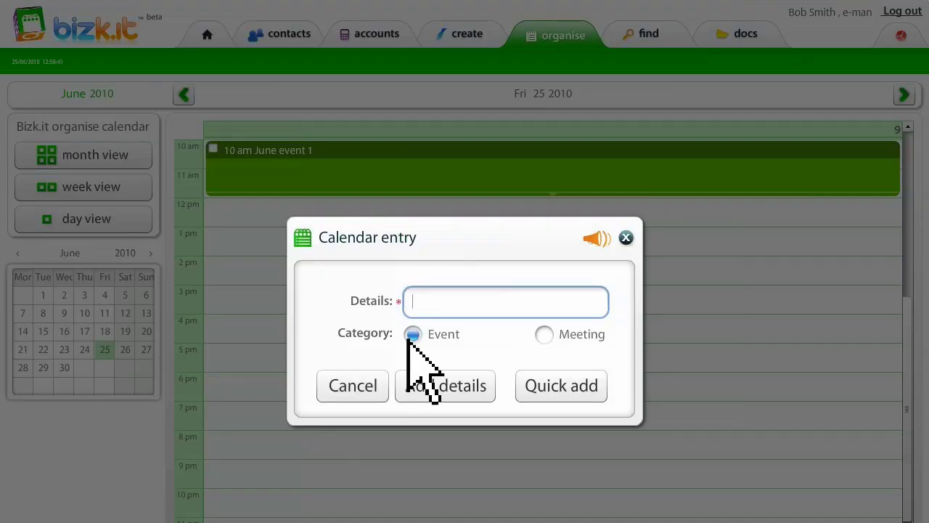
pyautogui.click(543, 335)
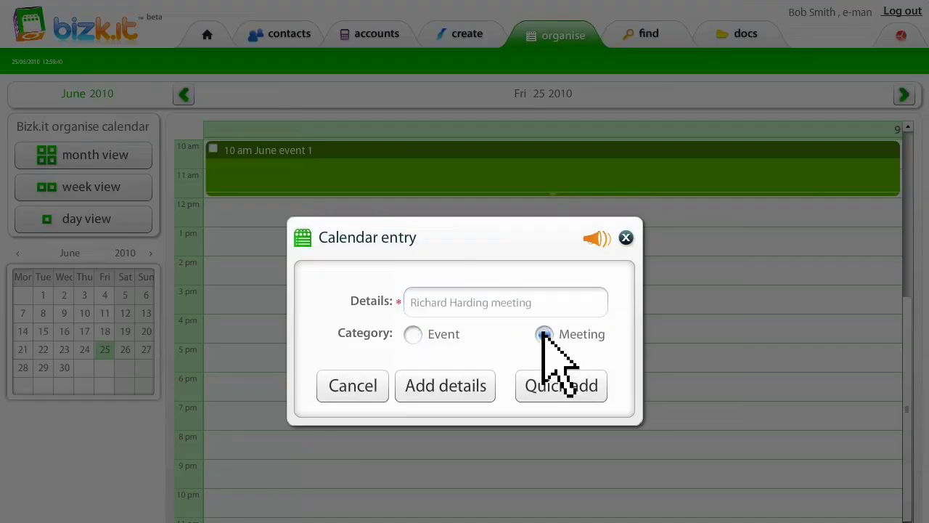
pyautogui.click(457, 384)
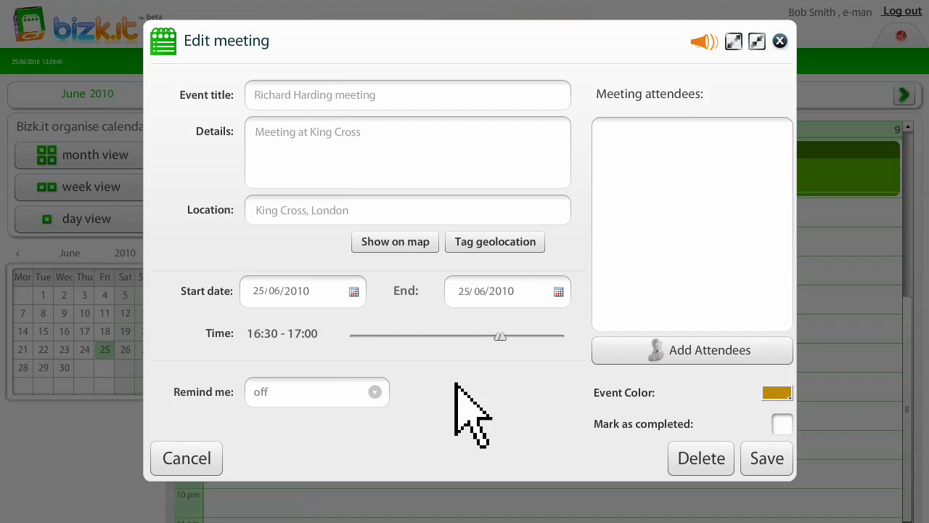
pyautogui.click(411, 247)
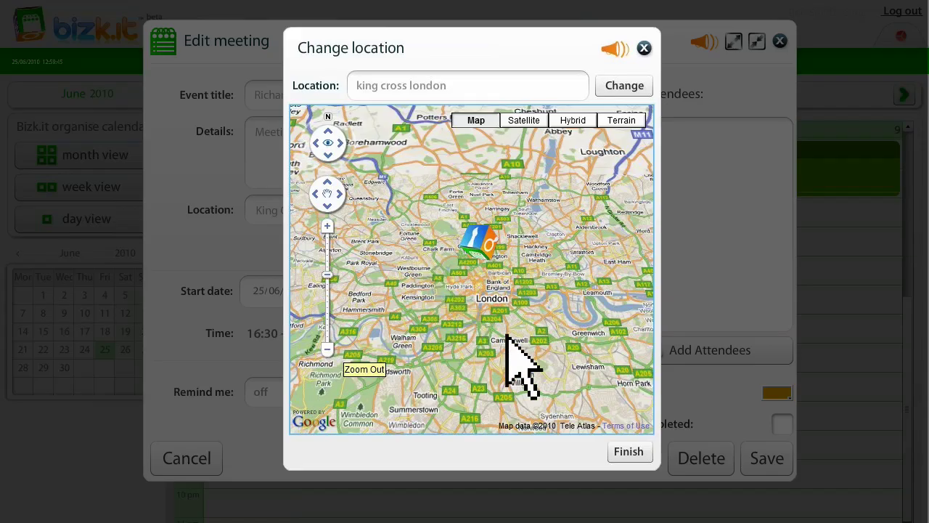
pyautogui.click(629, 451)
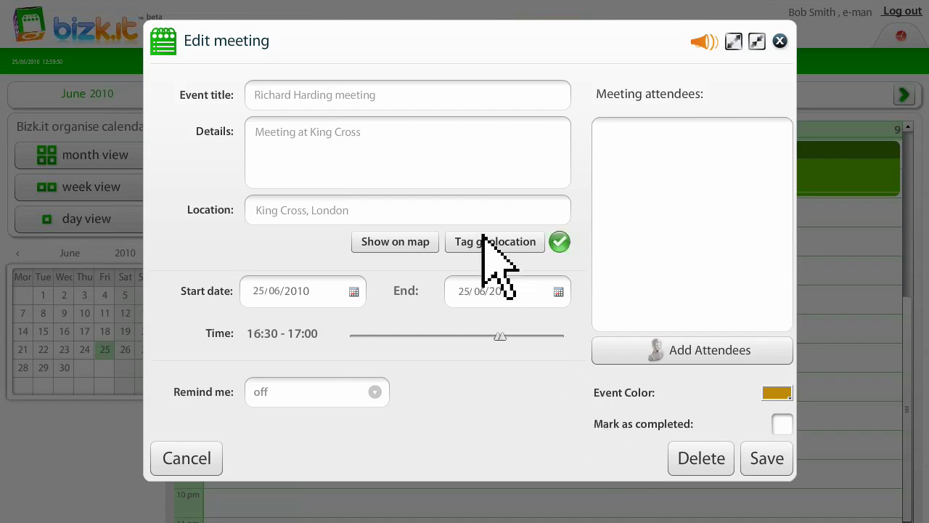
# - Add the client as the meeting's attendee and save it
pyautogui.click(608, 347)
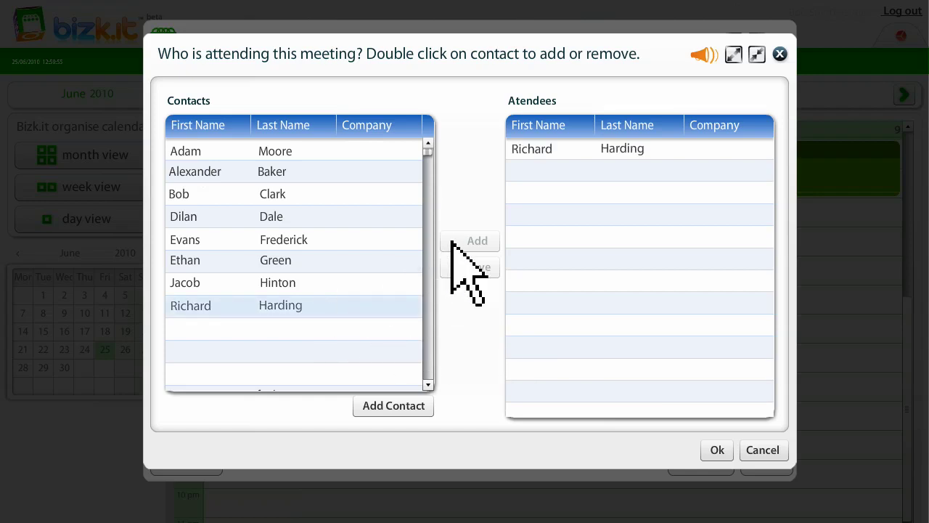
pyautogui.click(717, 450)
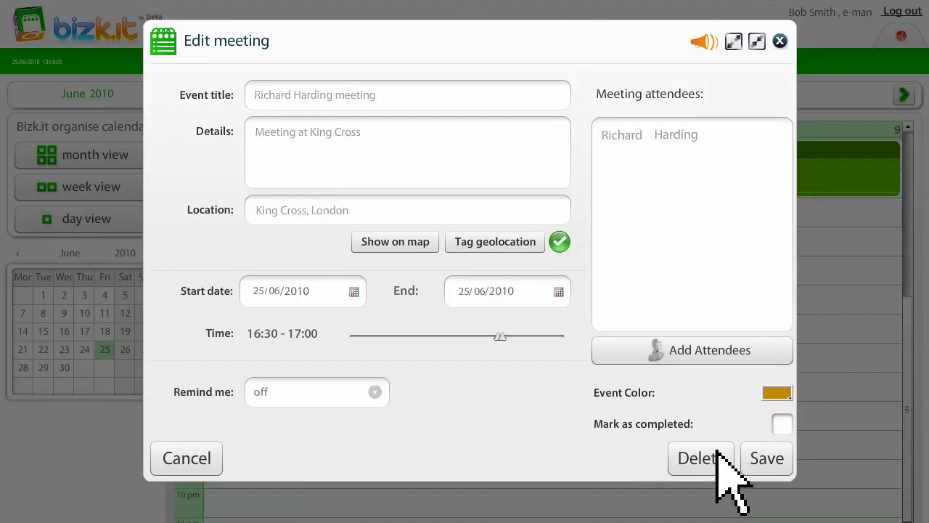
pyautogui.click(764, 456)
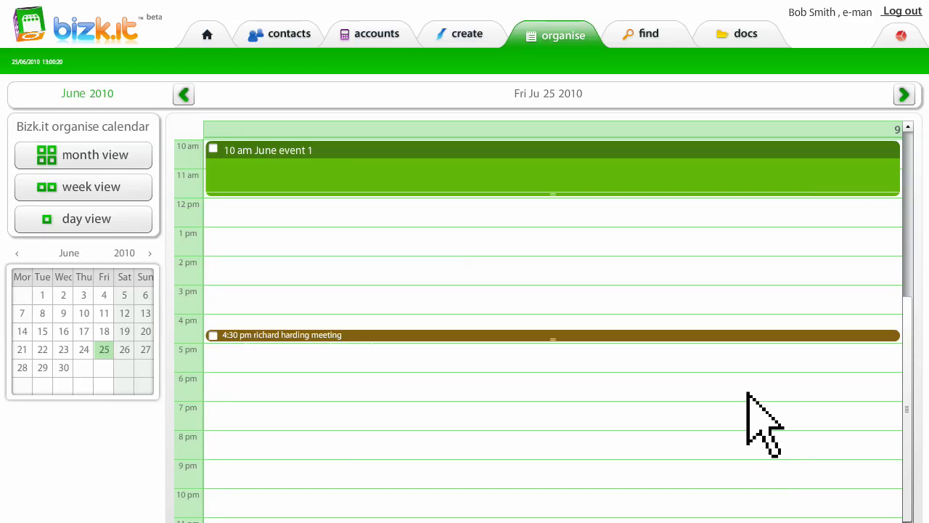
# - Map the 16:30 meeting on the find page and draw a zoomed-in route to King Cross
pyautogui.click(648, 33)
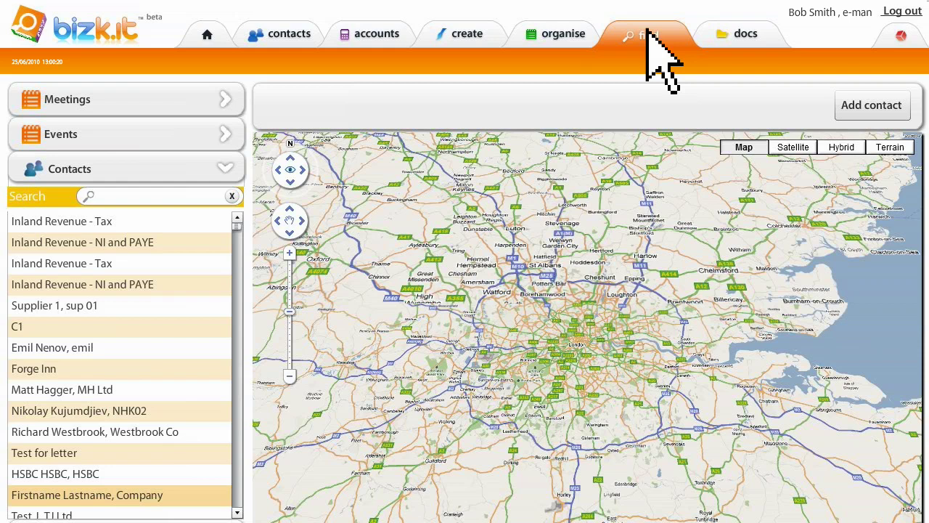
pyautogui.click(146, 94)
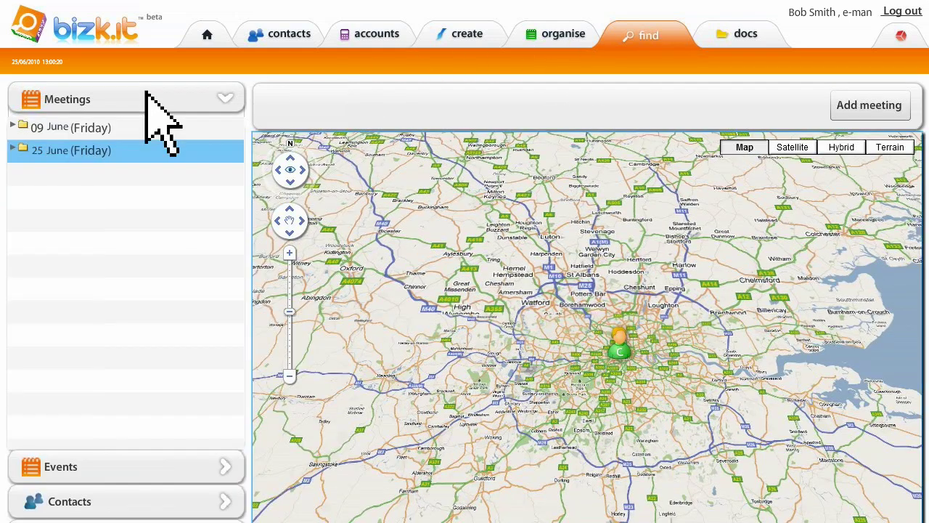
pyautogui.click(146, 146)
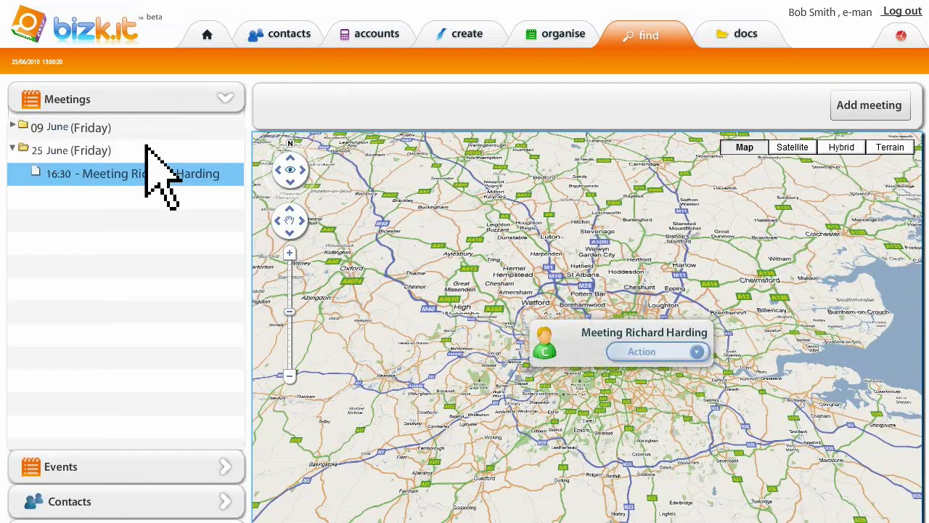
pyautogui.click(661, 349)
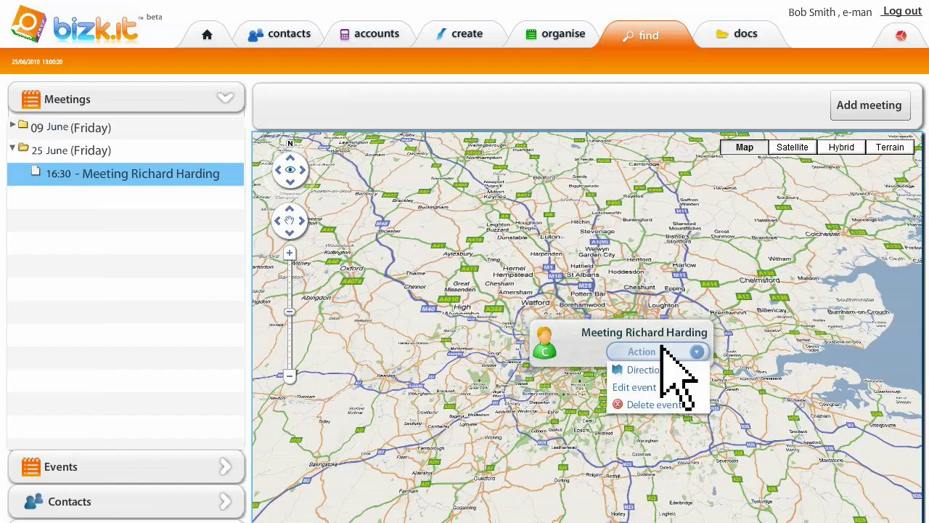
pyautogui.click(677, 370)
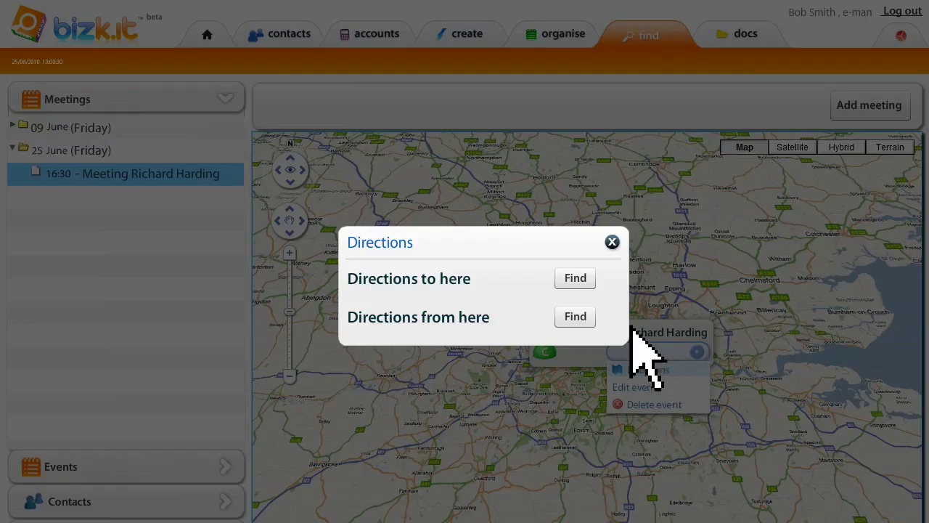
pyautogui.click(575, 279)
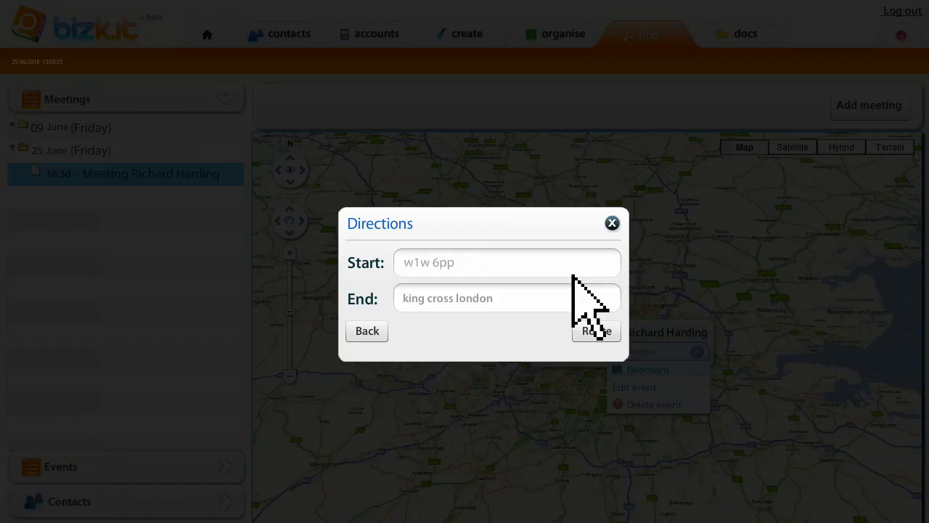
pyautogui.click(602, 331)
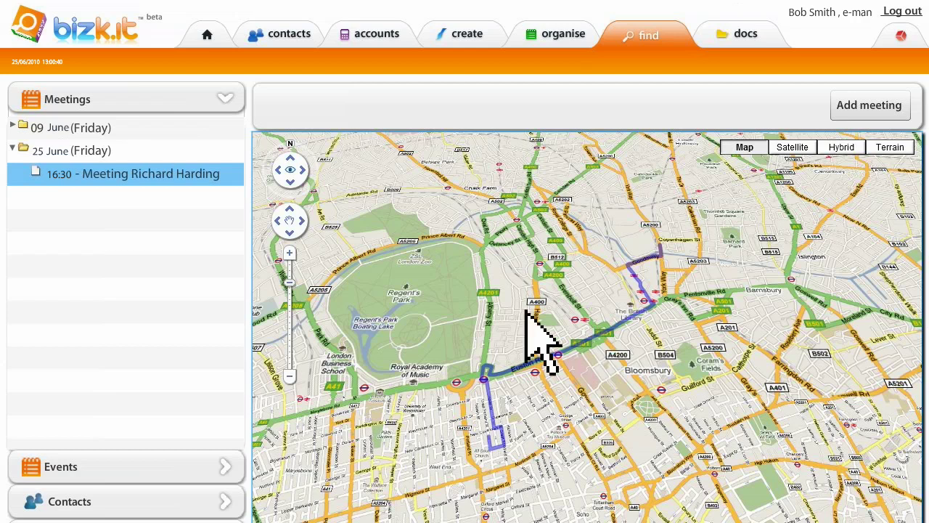
pyautogui.click(288, 252)
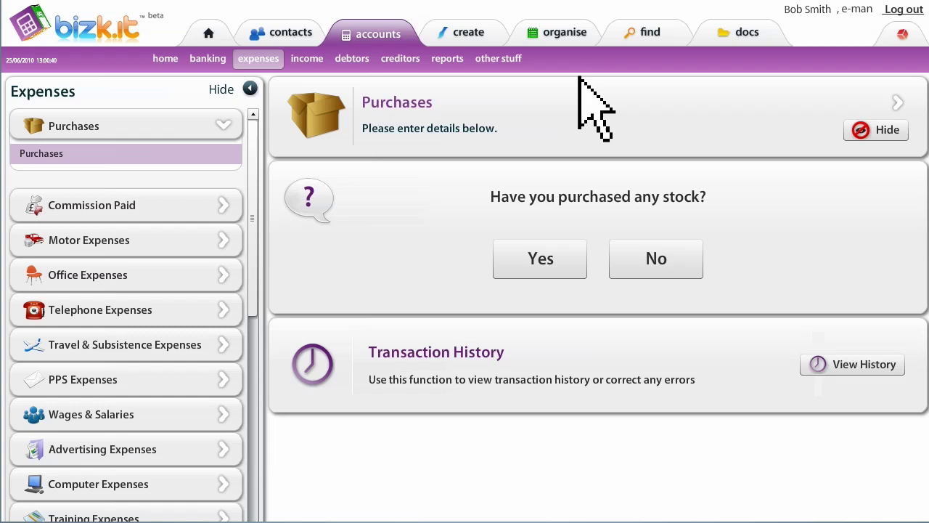
# - Confirm in the purchases history that the £3.3 purchase is geotagged at King's Cross
pyautogui.click(853, 363)
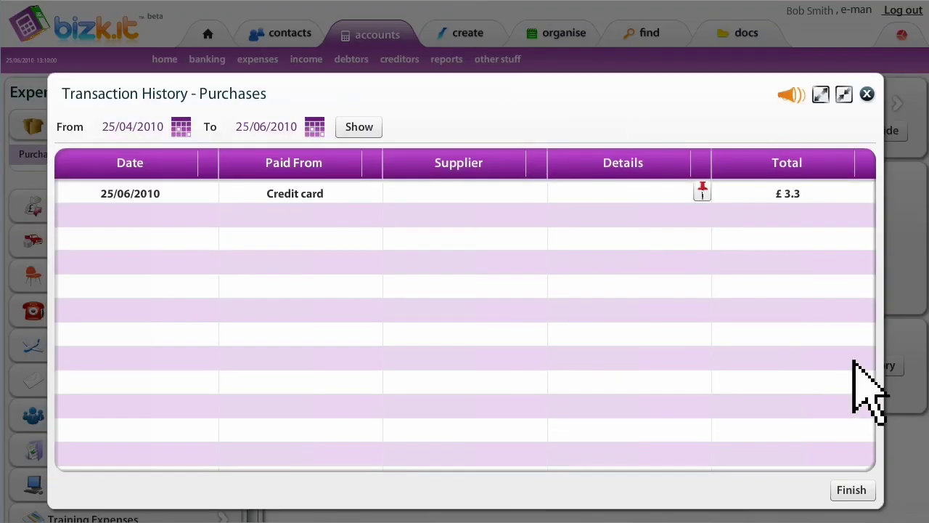
pyautogui.click(702, 190)
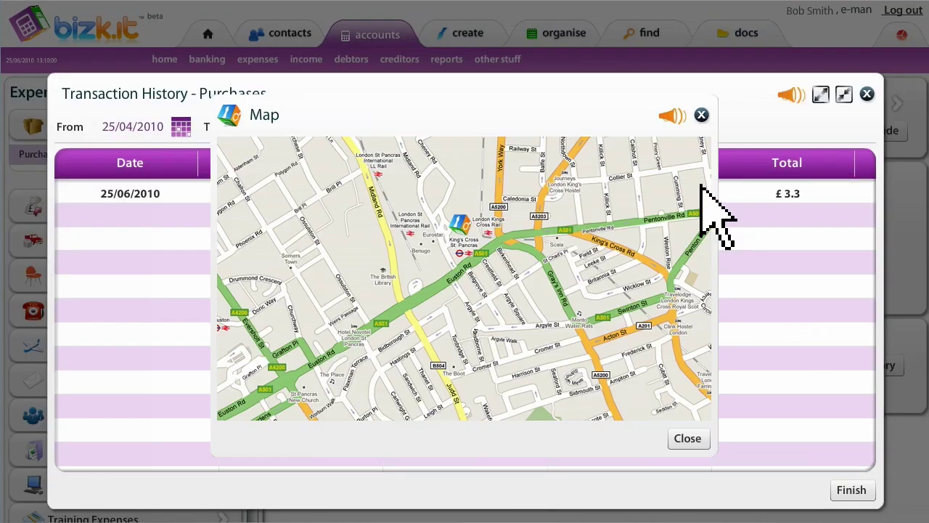
pyautogui.click(687, 438)
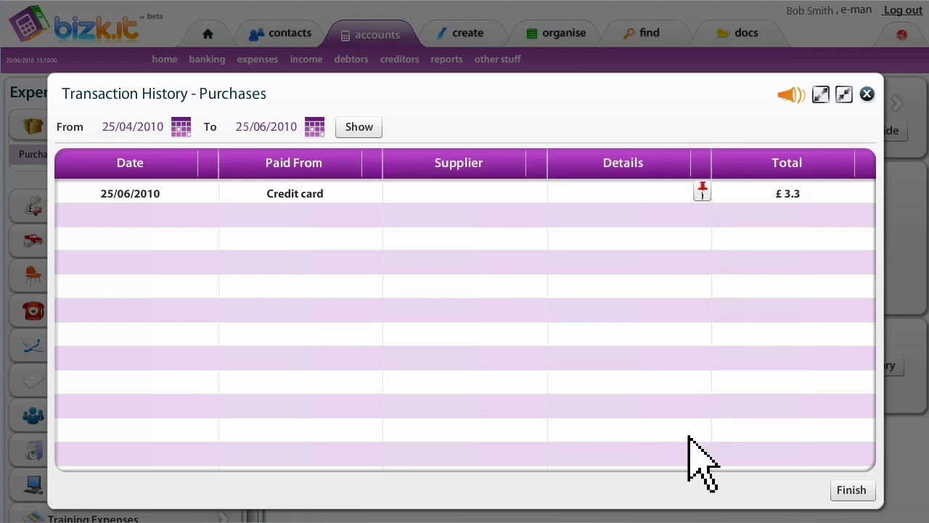
pyautogui.click(851, 489)
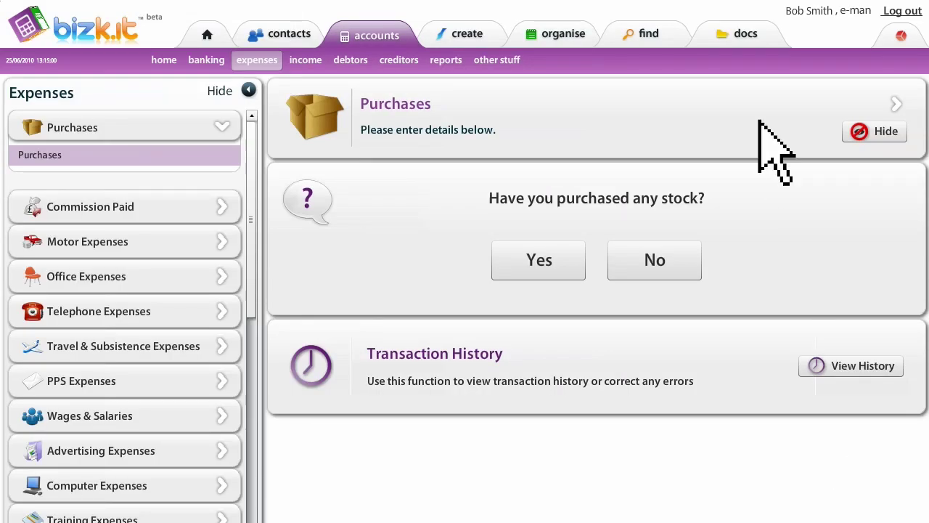
# - Open the ticket223 receipt from the Expense Receipts documents
pyautogui.click(740, 34)
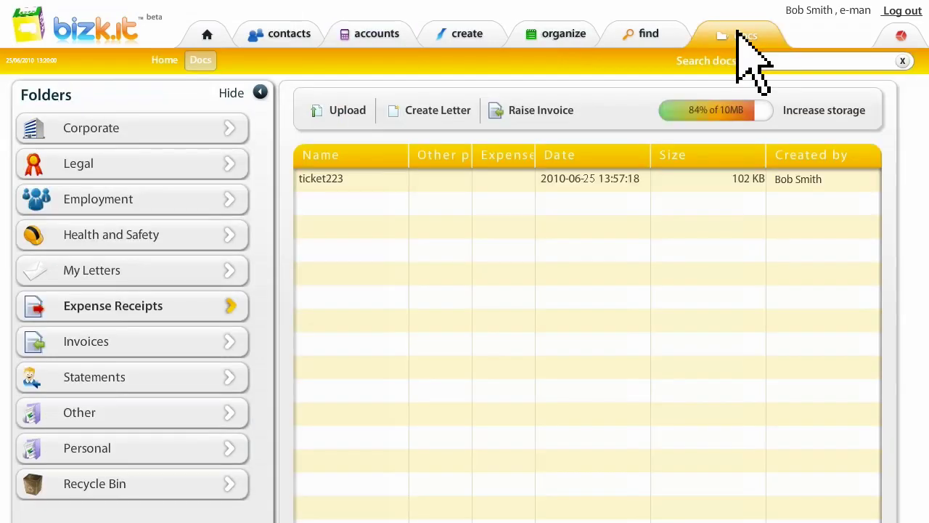
pyautogui.rightClick(462, 176)
pyautogui.click(463, 181)
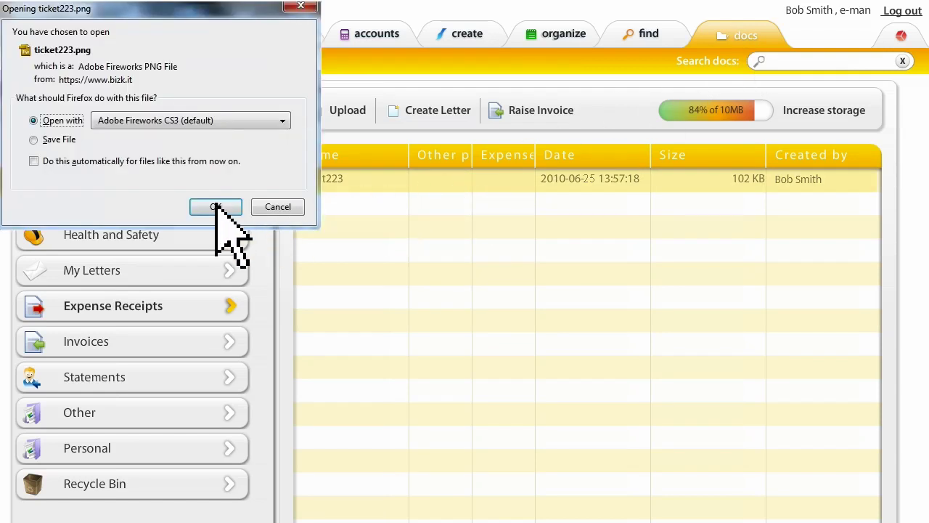